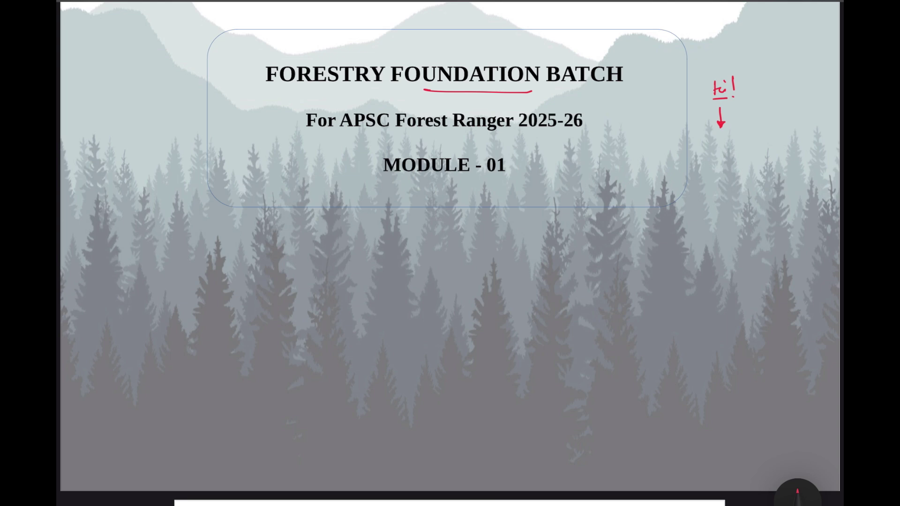
pyautogui.scroll(-2, 449, 281)
pyautogui.scroll(-3, 450, 281)
pyautogui.scroll(-3, 450, 281)
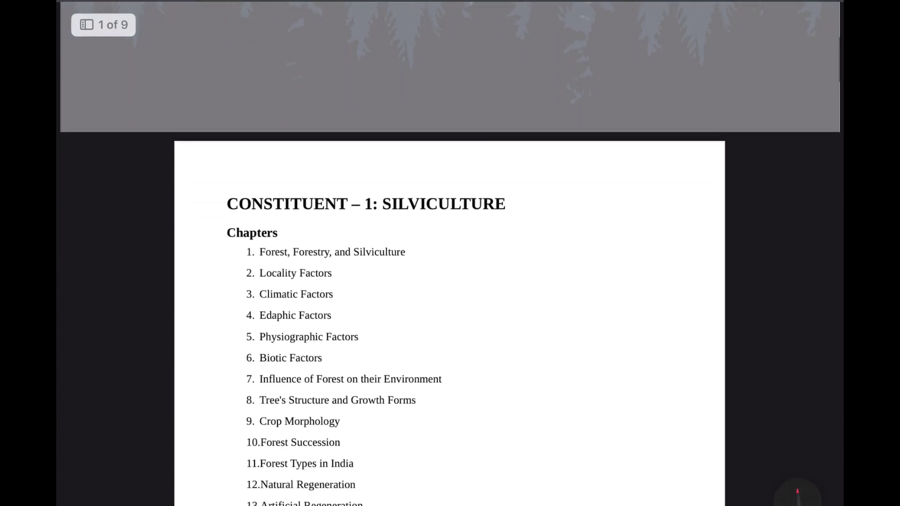
pyautogui.scroll(5, 450, 281)
pyautogui.scroll(1, 449, 281)
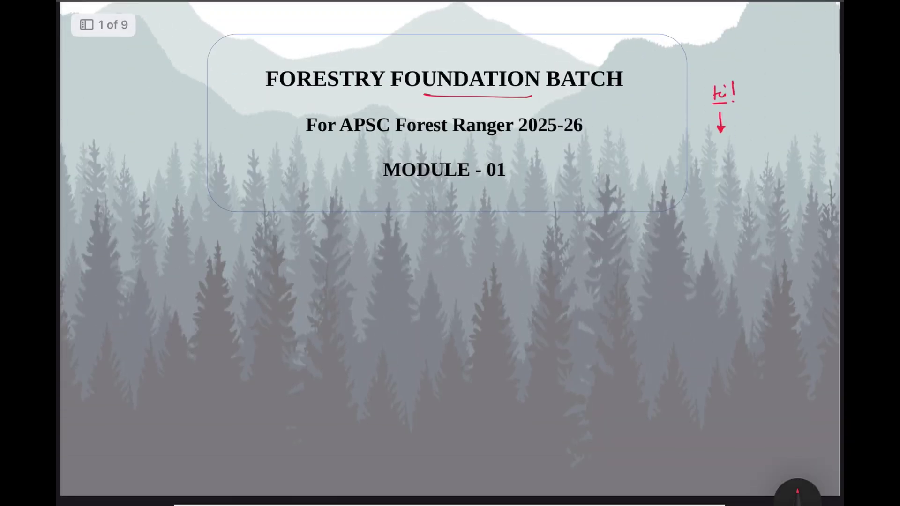
pyautogui.scroll(-2, 451, 281)
# Add red handwritten strokes on the chapter page and inside the oval beside Chapter 1
pyautogui.moveTo(551, 129)
pyautogui.mouseDown()
pyautogui.moveTo(551, 148)
pyautogui.moveTo(560, 129)
pyautogui.moveTo(559, 138)
pyautogui.mouseUp()
pyautogui.moveTo(565, 137); pyautogui.dragTo(591, 142)
pyautogui.moveTo(599, 127)
pyautogui.mouseDown()
pyautogui.moveTo(600, 144)
pyautogui.moveTo(608, 136)
pyautogui.moveTo(616, 151)
pyautogui.mouseUp()
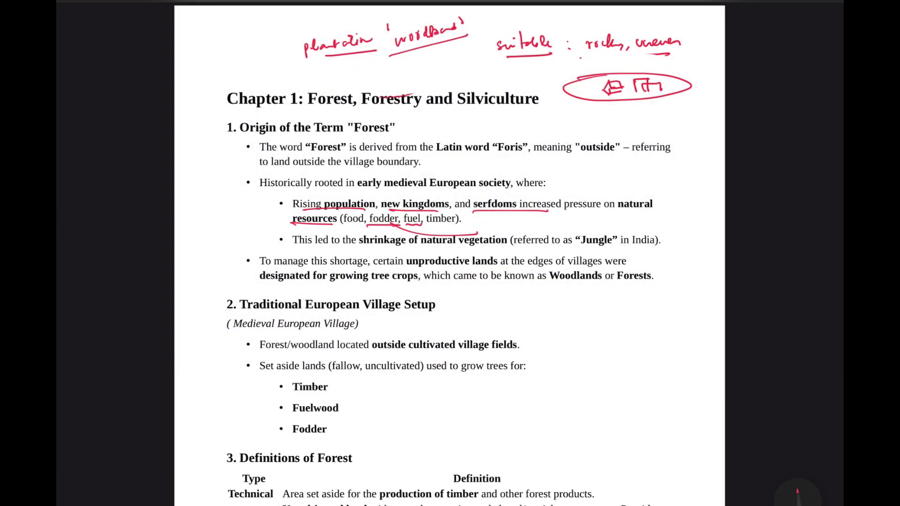
pyautogui.moveTo(623, 87)
pyautogui.mouseDown()
pyautogui.moveTo(642, 85)
pyautogui.moveTo(626, 100)
pyautogui.mouseUp()
pyautogui.moveTo(637, 84); pyautogui.dragTo(638, 97)
pyautogui.moveTo(586, 82); pyautogui.dragTo(604, 90)
# Write a green note with an arrow and 'woods' above the circled text
pyautogui.click(797, 492)
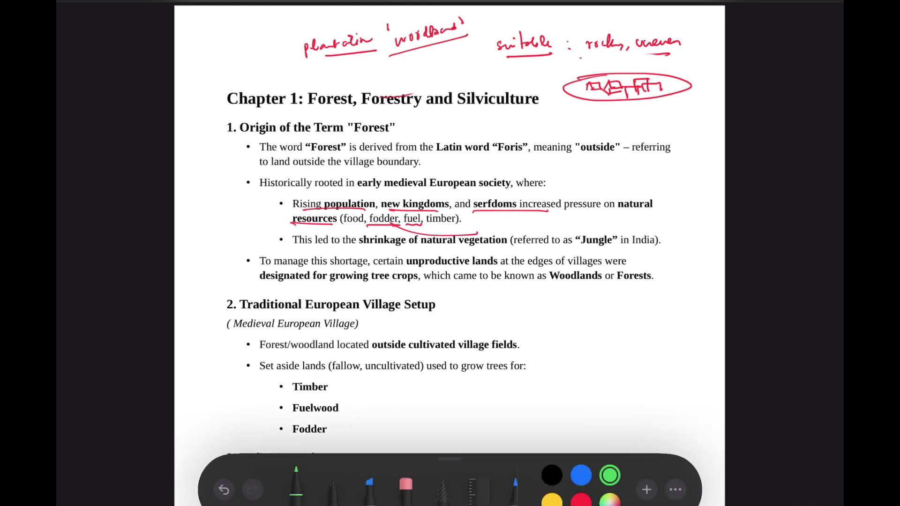
pyautogui.moveTo(585, 63)
pyautogui.mouseDown()
pyautogui.moveTo(587, 74)
pyautogui.moveTo(626, 62)
pyautogui.mouseUp()
pyautogui.moveTo(627, 65); pyautogui.dragTo(642, 66)
pyautogui.moveTo(649, 63)
pyautogui.mouseDown()
pyautogui.moveTo(682, 65)
pyautogui.moveTo(699, 50)
pyautogui.moveTo(675, 110)
pyautogui.mouseUp()
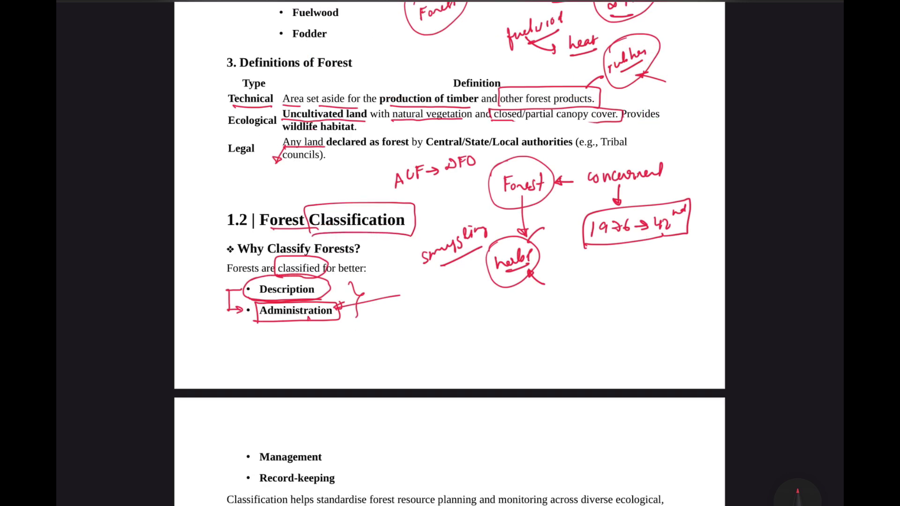
# Draw a red downward arrow below Administration
pyautogui.moveTo(307, 321); pyautogui.dragTo(308, 341)
pyautogui.moveTo(304, 331)
pyautogui.mouseDown()
pyautogui.moveTo(307, 340)
pyautogui.moveTo(314, 332)
pyautogui.mouseUp()
pyautogui.moveTo(314, 333); pyautogui.dragTo(307, 341)
# Write 'plantation' twice with a brace by the herbs circle, then circle Management with an arrow
pyautogui.moveTo(568, 284)
pyautogui.mouseDown()
pyautogui.moveTo(569, 302)
pyautogui.moveTo(592, 276)
pyautogui.moveTo(630, 261)
pyautogui.mouseUp()
pyautogui.moveTo(592, 289)
pyautogui.mouseDown()
pyautogui.moveTo(619, 280)
pyautogui.moveTo(610, 285)
pyautogui.mouseUp()
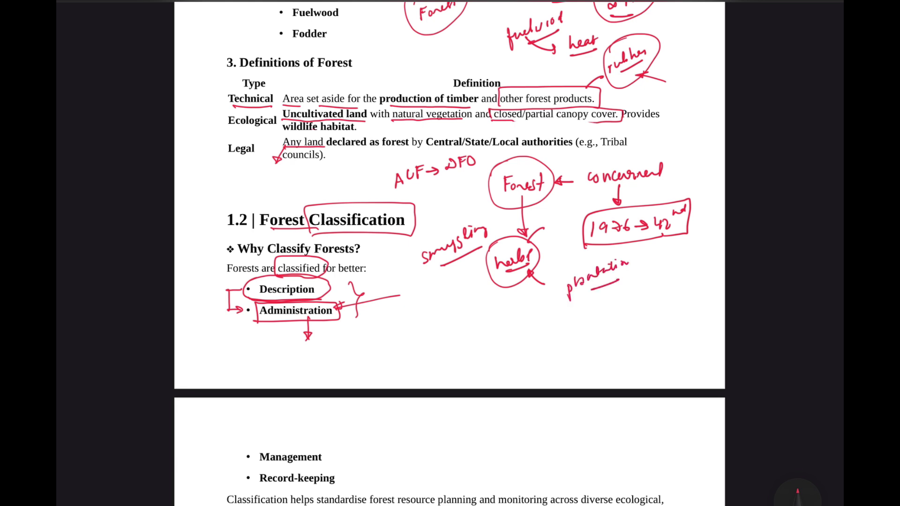
pyautogui.moveTo(579, 319)
pyautogui.mouseDown()
pyautogui.moveTo(581, 331)
pyautogui.moveTo(584, 325)
pyautogui.mouseUp()
pyautogui.moveTo(587, 309)
pyautogui.mouseDown()
pyautogui.moveTo(595, 320)
pyautogui.moveTo(641, 288)
pyautogui.mouseUp()
pyautogui.moveTo(607, 318); pyautogui.dragTo(631, 308)
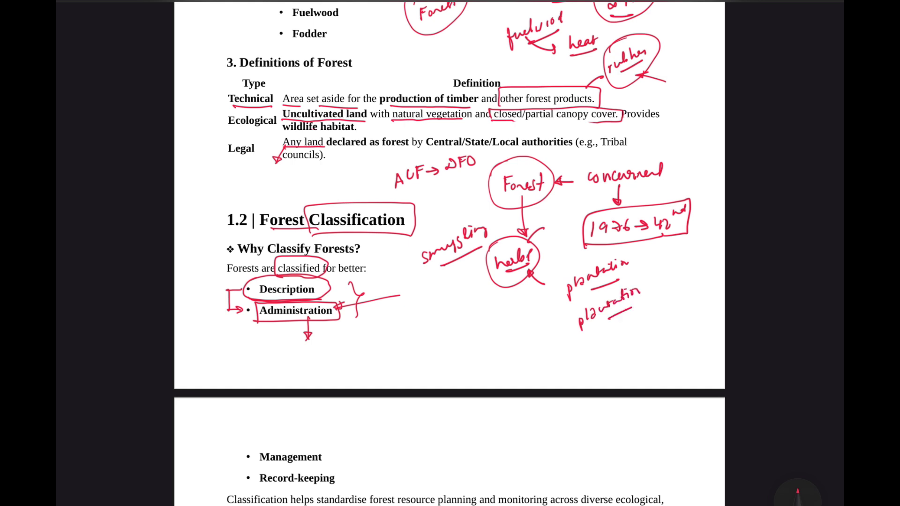
pyautogui.moveTo(640, 257); pyautogui.dragTo(648, 299)
pyautogui.moveTo(247, 461)
pyautogui.mouseDown()
pyautogui.moveTo(281, 435)
pyautogui.moveTo(336, 459)
pyautogui.mouseUp()
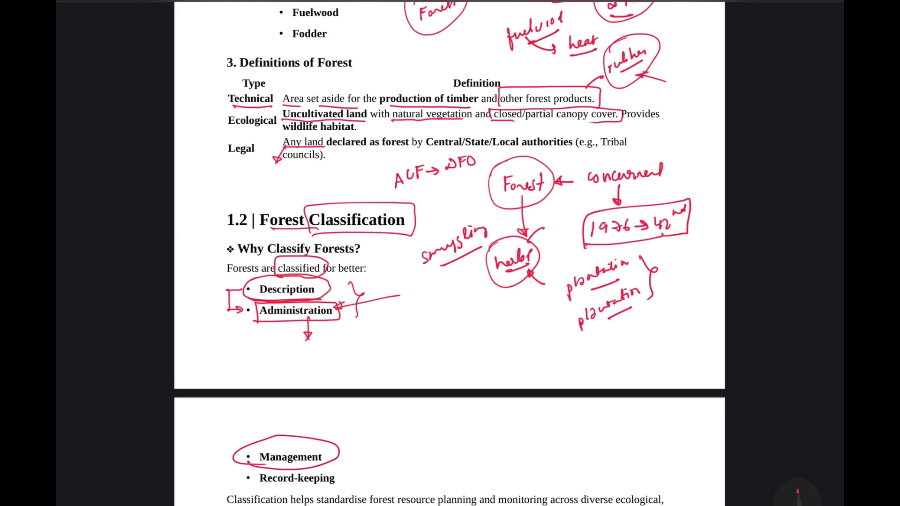
pyautogui.moveTo(367, 423)
pyautogui.mouseDown()
pyautogui.moveTo(327, 444)
pyautogui.moveTo(335, 441)
pyautogui.mouseUp()
pyautogui.scroll(-5, 450, 281)
# Write underlined 'pests' and a second underlined word beside the Management arrow
pyautogui.moveTo(399, 123); pyautogui.dragTo(433, 131)
pyautogui.click(434, 127)
pyautogui.moveTo(410, 138); pyautogui.dragTo(448, 135)
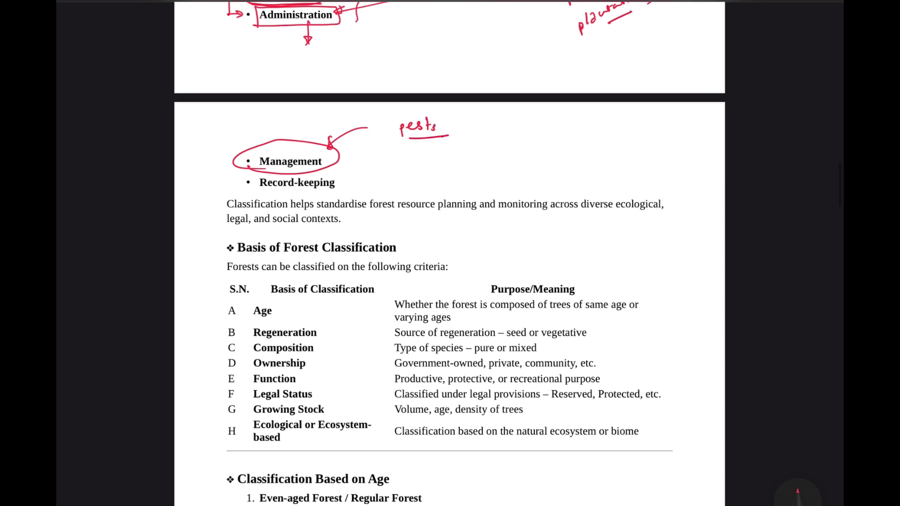
pyautogui.moveTo(508, 118)
pyautogui.mouseDown()
pyautogui.moveTo(515, 131)
pyautogui.moveTo(530, 132)
pyautogui.mouseUp()
pyautogui.moveTo(534, 120)
pyautogui.mouseDown()
pyautogui.moveTo(536, 131)
pyautogui.moveTo(573, 123)
pyautogui.mouseUp()
pyautogui.moveTo(519, 141); pyautogui.dragTo(570, 134)
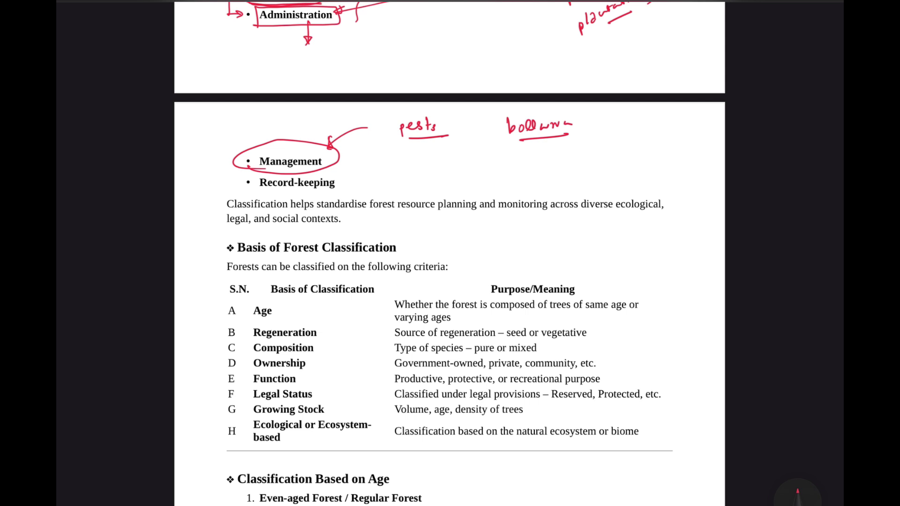
# Circle 'pests' with an arrow, add an underlined word below, and begin the Age-section tree sketch
pyautogui.moveTo(394, 107); pyautogui.dragTo(459, 105)
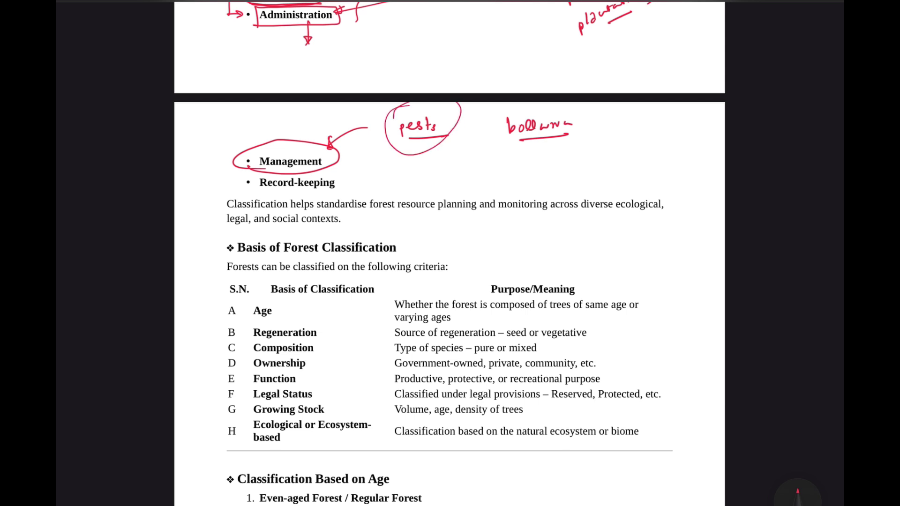
pyautogui.moveTo(460, 162)
pyautogui.mouseDown()
pyautogui.moveTo(449, 145)
pyautogui.moveTo(489, 171)
pyautogui.mouseUp()
pyautogui.moveTo(490, 165)
pyautogui.mouseDown()
pyautogui.moveTo(516, 163)
pyautogui.moveTo(520, 174)
pyautogui.mouseUp()
pyautogui.moveTo(479, 177); pyautogui.dragTo(588, 152)
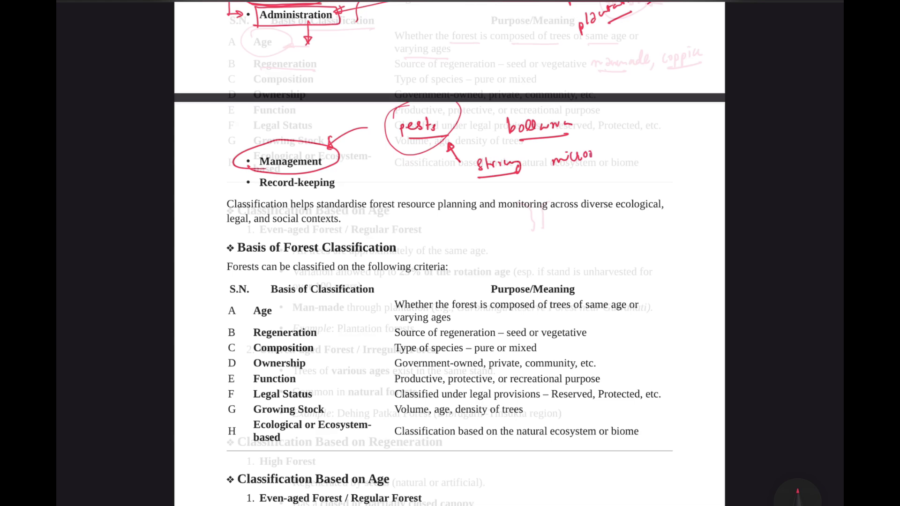
pyautogui.moveTo(536, 211)
pyautogui.mouseDown()
pyautogui.moveTo(547, 200)
pyautogui.moveTo(537, 225)
pyautogui.moveTo(549, 232)
pyautogui.moveTo(522, 232)
pyautogui.moveTo(531, 230)
pyautogui.moveTo(524, 243)
pyautogui.moveTo(548, 245)
pyautogui.moveTo(530, 246)
pyautogui.mouseUp()
# Add tree shapes, a curved arrow and a rightward 'time' arrow to the sketch
pyautogui.moveTo(548, 246); pyautogui.dragTo(561, 247)
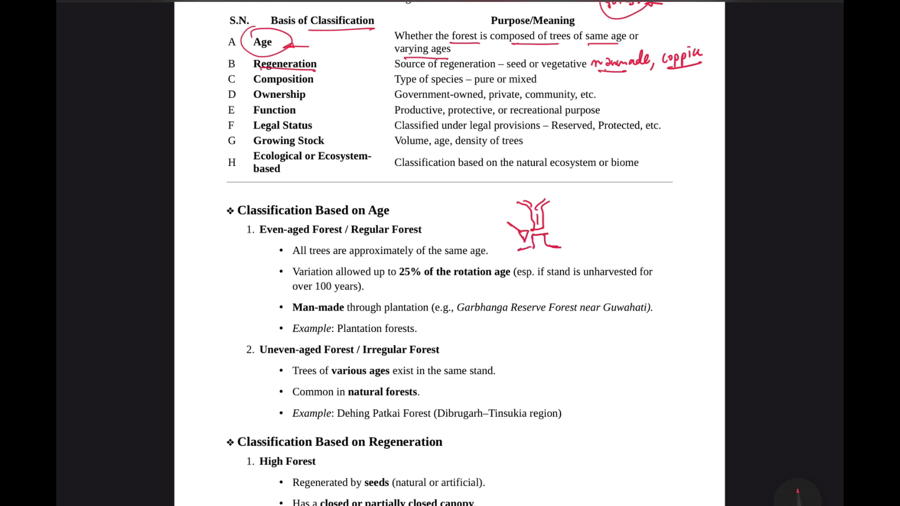
pyautogui.moveTo(532, 211); pyautogui.dragTo(504, 217)
pyautogui.moveTo(507, 209)
pyautogui.mouseDown()
pyautogui.moveTo(502, 220)
pyautogui.moveTo(510, 219)
pyautogui.mouseUp()
pyautogui.moveTo(569, 247)
pyautogui.mouseDown()
pyautogui.moveTo(600, 231)
pyautogui.moveTo(612, 245)
pyautogui.moveTo(595, 253)
pyautogui.moveTo(608, 260)
pyautogui.mouseUp()
pyautogui.moveTo(605, 251); pyautogui.dragTo(632, 256)
pyautogui.moveTo(632, 253); pyautogui.dragTo(639, 252)
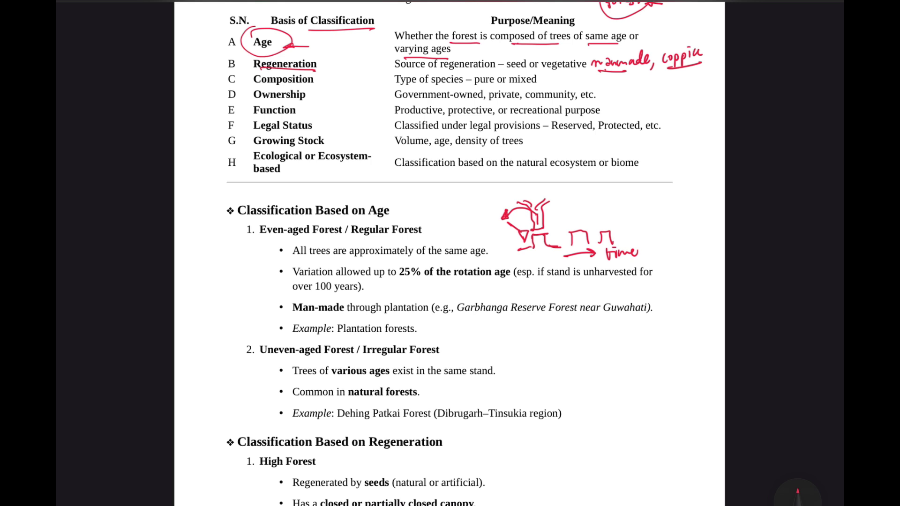
# Write 'cut shoots' just above the table's bottom rule
pyautogui.moveTo(588, 181)
pyautogui.mouseDown()
pyautogui.moveTo(583, 188)
pyautogui.moveTo(596, 187)
pyautogui.mouseUp()
pyautogui.moveTo(597, 175)
pyautogui.mouseDown()
pyautogui.moveTo(599, 186)
pyautogui.moveTo(606, 177)
pyautogui.moveTo(624, 185)
pyautogui.mouseUp()
pyautogui.moveTo(622, 178); pyautogui.dragTo(640, 182)
pyautogui.moveTo(645, 169)
pyautogui.mouseDown()
pyautogui.moveTo(651, 180)
pyautogui.moveTo(622, 159)
pyautogui.moveTo(652, 164)
pyautogui.mouseUp()
pyautogui.scroll(-10, 450, 253)
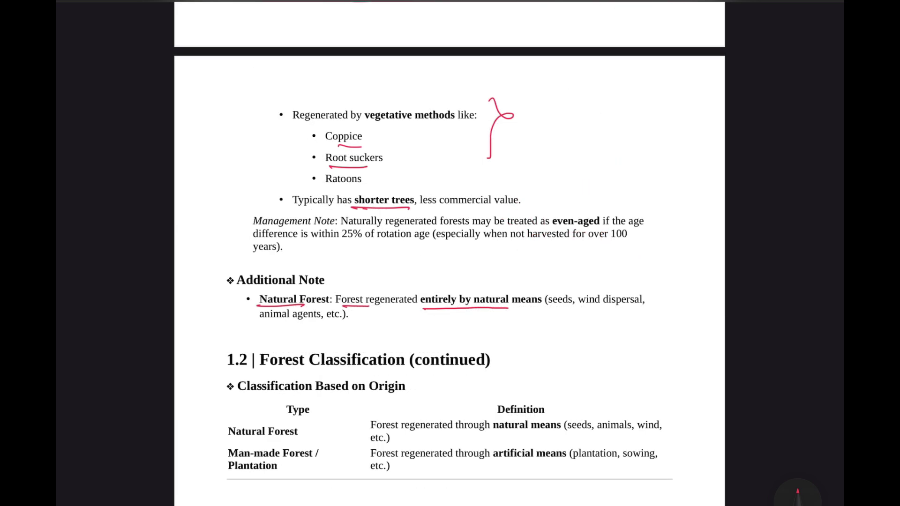
pyautogui.moveTo(546, 289)
pyautogui.mouseDown()
pyautogui.moveTo(576, 286)
pyautogui.moveTo(552, 281)
pyautogui.mouseUp()
# Draw two hooked red lines and underline 'wind dispersal'
pyautogui.moveTo(567, 129); pyautogui.dragTo(638, 130)
pyautogui.moveTo(567, 150)
pyautogui.mouseDown()
pyautogui.moveTo(624, 148)
pyautogui.moveTo(632, 156)
pyautogui.moveTo(615, 165)
pyautogui.moveTo(640, 162)
pyautogui.moveTo(666, 141)
pyautogui.moveTo(677, 139)
pyautogui.moveTo(668, 155)
pyautogui.moveTo(693, 145)
pyautogui.mouseUp()
pyautogui.moveTo(589, 316); pyautogui.dragTo(655, 315)
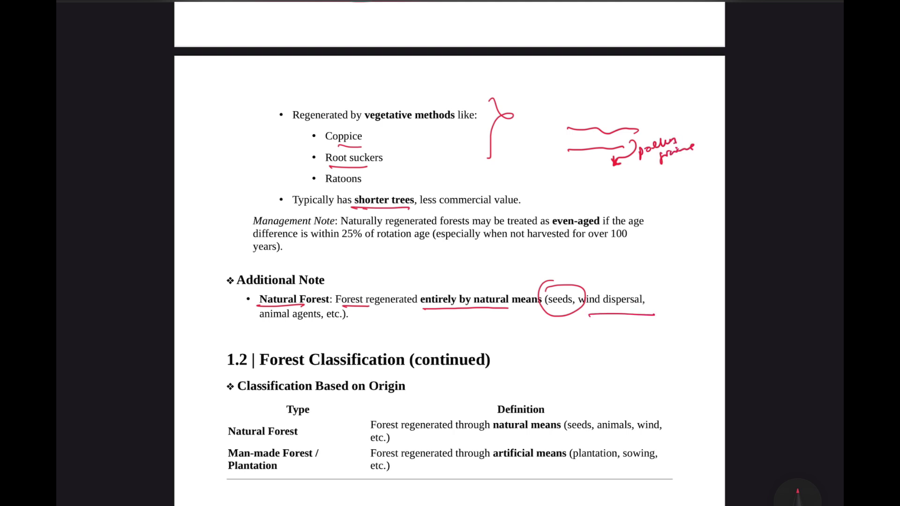
# Erase the stray lines, arrow and other red marks on the vegetative-methods page
pyautogui.click(797, 492)
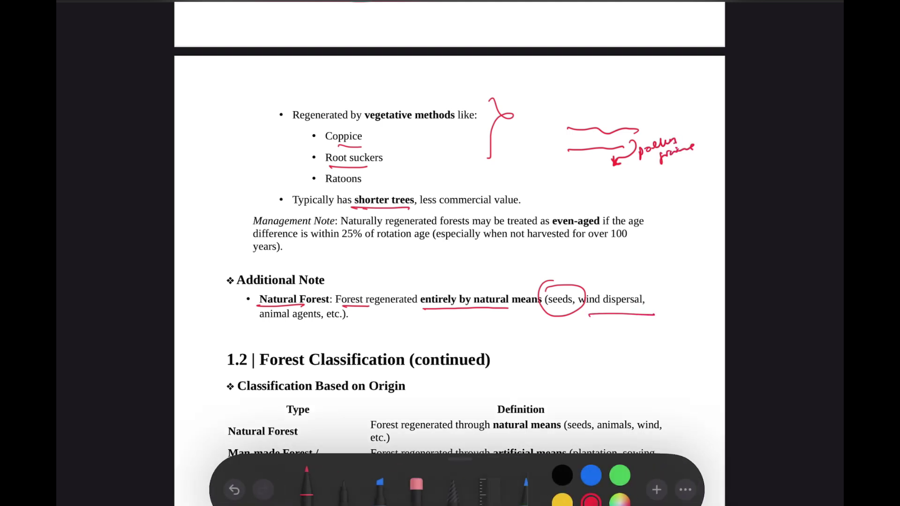
pyautogui.click(406, 472)
pyautogui.moveTo(653, 144)
pyautogui.mouseDown()
pyautogui.moveTo(609, 152)
pyautogui.moveTo(687, 148)
pyautogui.mouseUp()
pyautogui.moveTo(501, 112)
pyautogui.mouseDown()
pyautogui.moveTo(466, 100)
pyautogui.moveTo(539, 169)
pyautogui.mouseUp()
pyautogui.moveTo(562, 295); pyautogui.dragTo(657, 309)
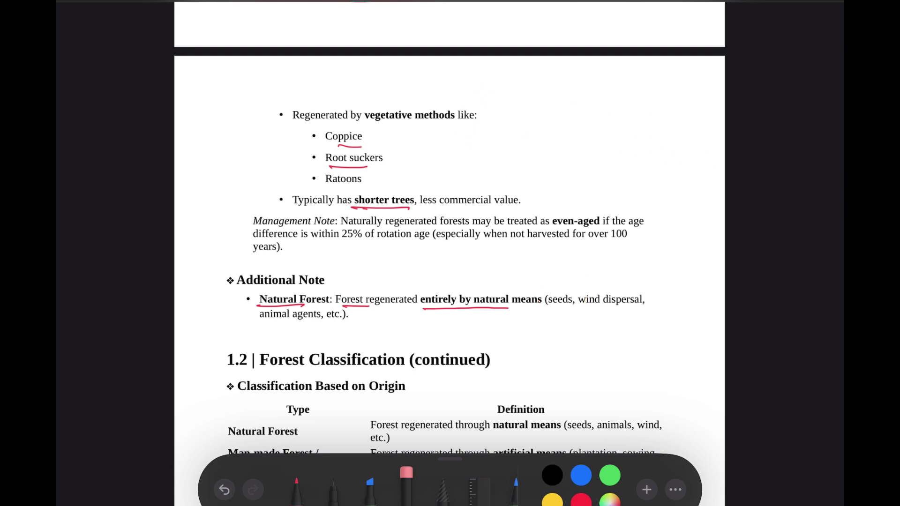
# Hide the Markup toolbar, then underline and circle 'wind dispersal' again
pyautogui.click(297, 483)
pyautogui.click(797, 492)
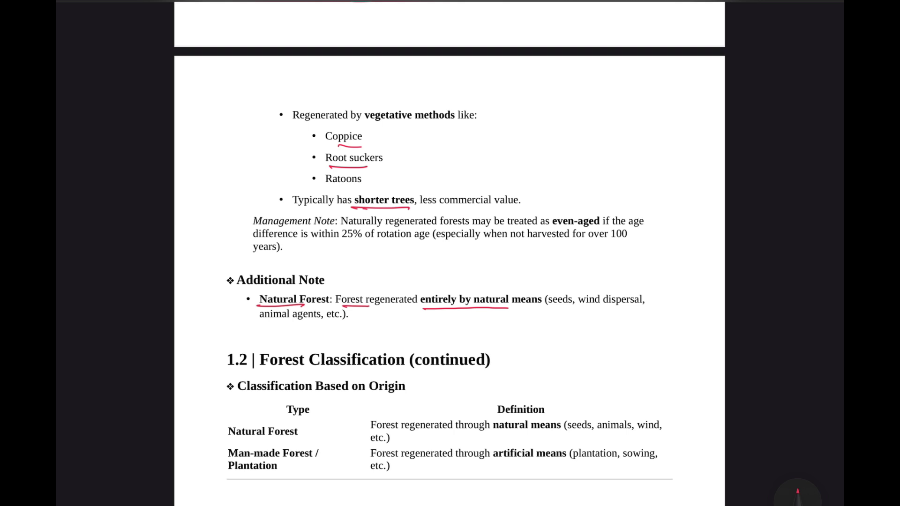
pyautogui.moveTo(576, 309); pyautogui.dragTo(645, 309)
pyautogui.moveTo(629, 274)
pyautogui.mouseDown()
pyautogui.moveTo(564, 298)
pyautogui.moveTo(611, 273)
pyautogui.mouseUp()
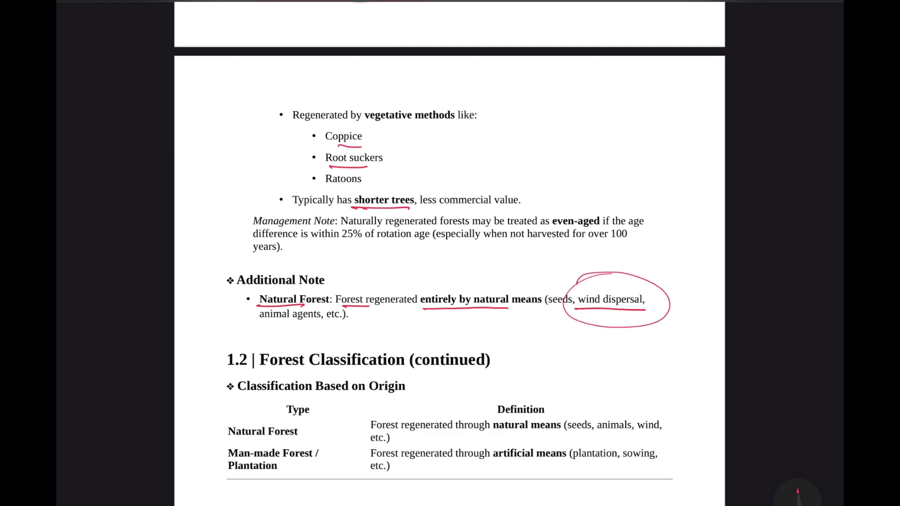
pyautogui.scroll(-5, 450, 282)
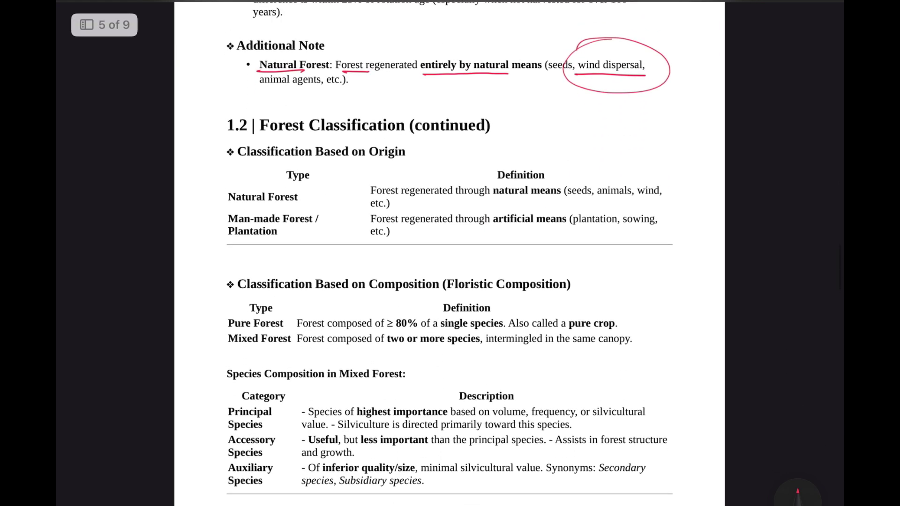
pyautogui.scroll(5, 450, 253)
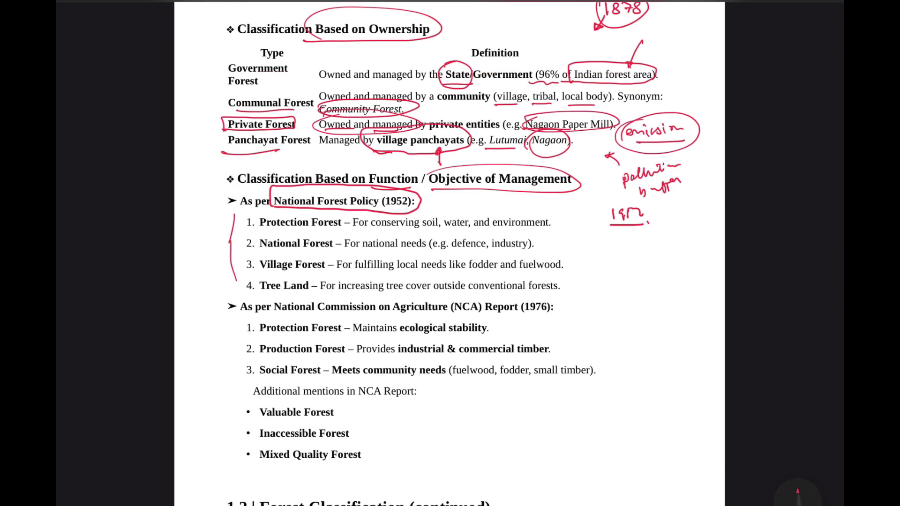
# Underline Protection Forest, soil, water and environment, and write 'watershed → land mass' in the margin
pyautogui.moveTo(259, 229); pyautogui.dragTo(344, 219)
pyautogui.moveTo(420, 229); pyautogui.dragTo(542, 227)
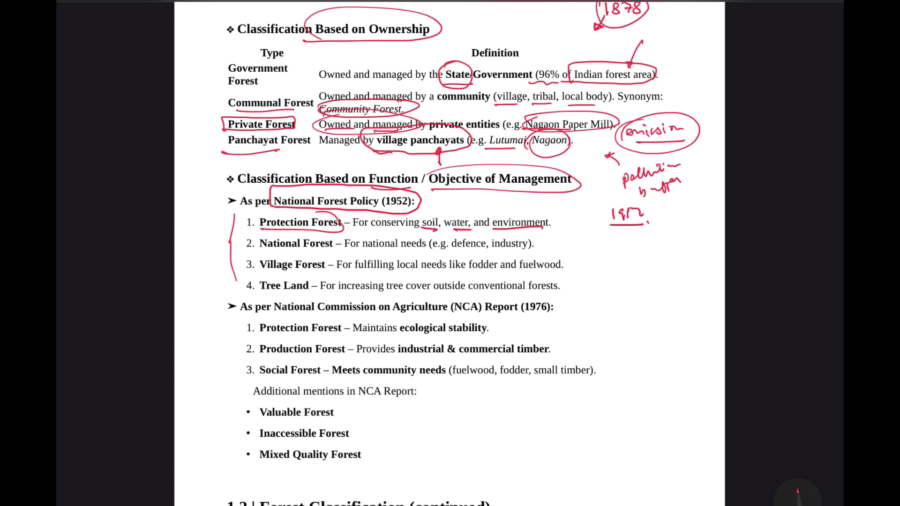
pyautogui.moveTo(606, 247)
pyautogui.mouseDown()
pyautogui.moveTo(610, 258)
pyautogui.moveTo(679, 236)
pyautogui.moveTo(687, 221)
pyautogui.mouseUp()
pyautogui.moveTo(634, 257)
pyautogui.mouseDown()
pyautogui.moveTo(687, 246)
pyautogui.moveTo(644, 265)
pyautogui.mouseUp()
pyautogui.moveTo(624, 278)
pyautogui.mouseDown()
pyautogui.moveTo(627, 291)
pyautogui.moveTo(700, 253)
pyautogui.mouseUp()
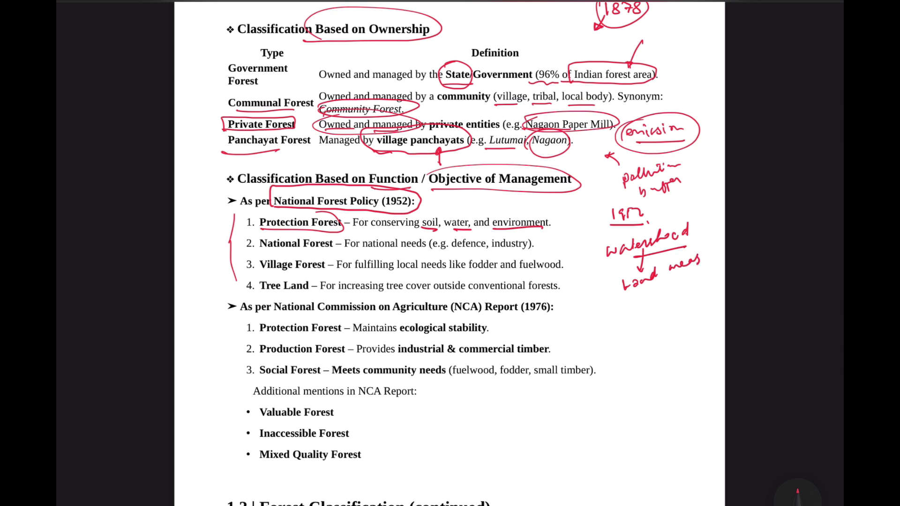
# Write 'Rainfall' in the right margin below the watershed note
pyautogui.moveTo(609, 308); pyautogui.dragTo(610, 319)
pyautogui.moveTo(609, 305)
pyautogui.mouseDown()
pyautogui.moveTo(621, 314)
pyautogui.moveTo(648, 301)
pyautogui.mouseUp()
pyautogui.moveTo(647, 304); pyautogui.dragTo(659, 287)
pyautogui.moveTo(657, 301); pyautogui.dragTo(663, 295)
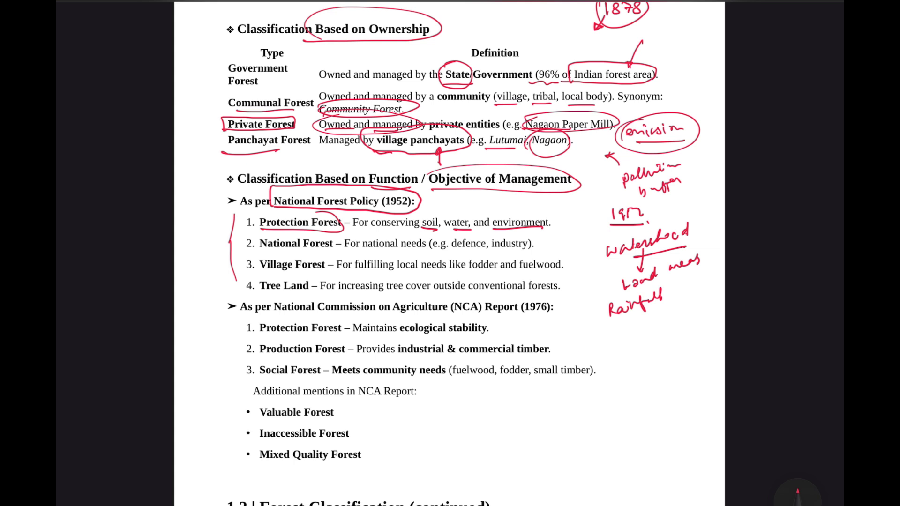
# Sketch a red wavy hill labelled 'slope Hill' with a cloud above it
pyautogui.moveTo(577, 353)
pyautogui.mouseDown()
pyautogui.moveTo(597, 326)
pyautogui.moveTo(659, 327)
pyautogui.moveTo(688, 346)
pyautogui.mouseUp()
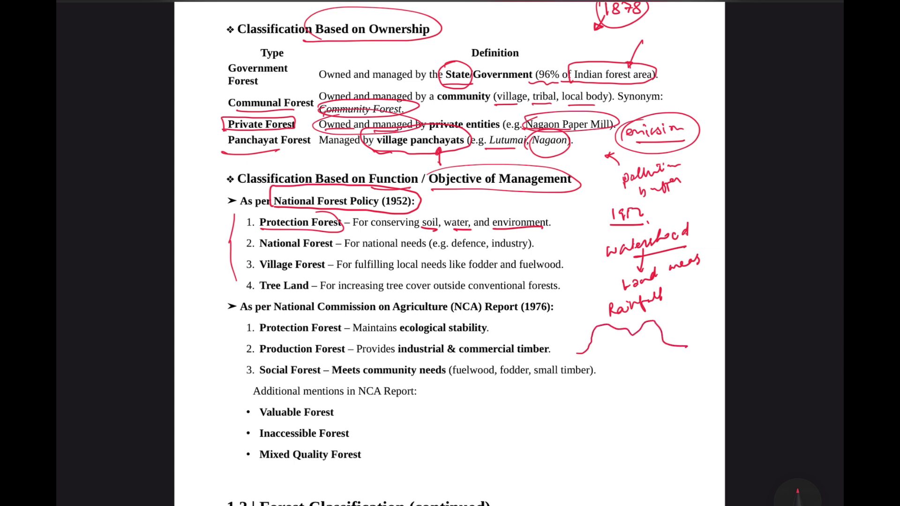
pyautogui.moveTo(619, 360); pyautogui.dragTo(612, 369)
pyautogui.moveTo(620, 354)
pyautogui.mouseDown()
pyautogui.moveTo(632, 374)
pyautogui.moveTo(655, 366)
pyautogui.mouseUp()
pyautogui.moveTo(661, 351); pyautogui.dragTo(678, 364)
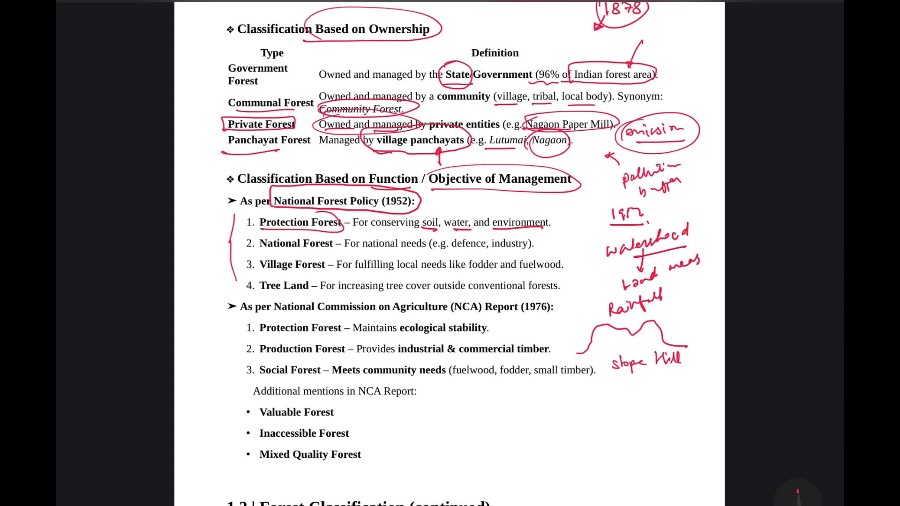
pyautogui.moveTo(669, 310)
pyautogui.mouseDown()
pyautogui.moveTo(689, 307)
pyautogui.moveTo(669, 326)
pyautogui.moveTo(669, 310)
pyautogui.mouseUp()
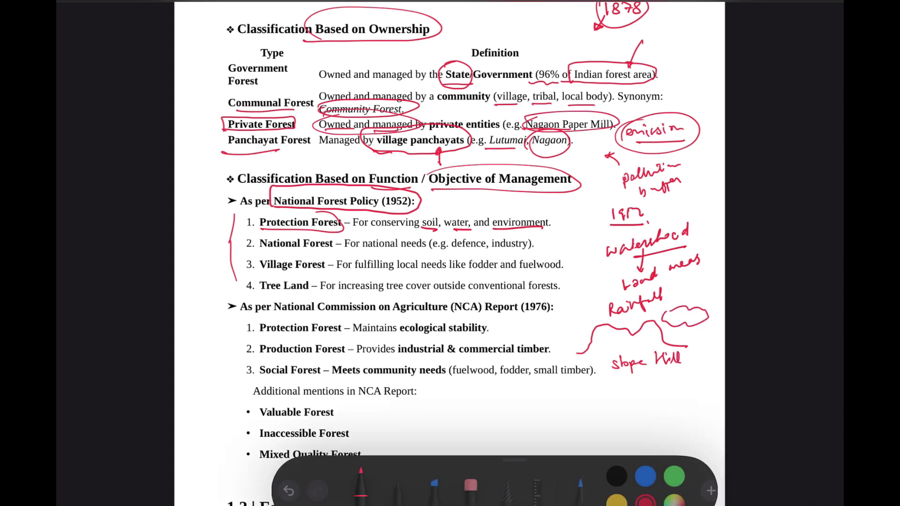
# Add blue raindrops under the cloud and blue water marks on the hill
pyautogui.click(671, 319)
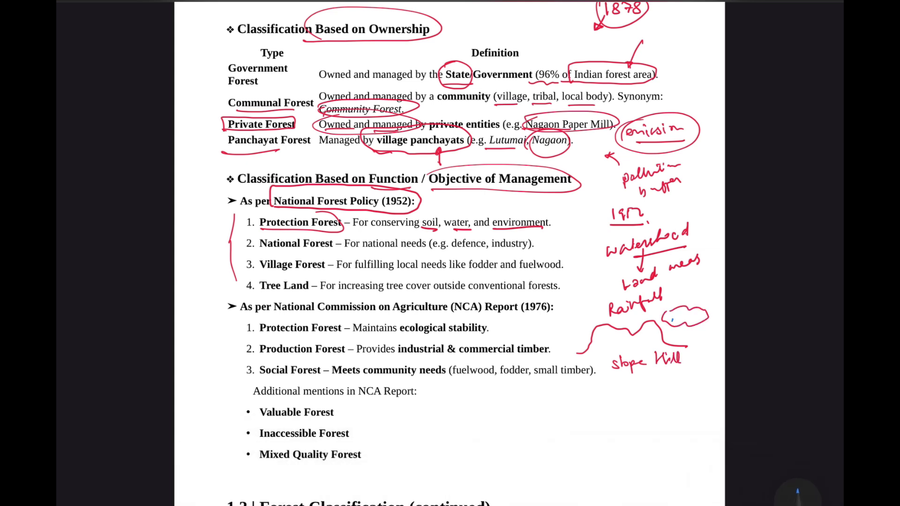
pyautogui.moveTo(675, 339); pyautogui.dragTo(677, 333)
pyautogui.moveTo(652, 327); pyautogui.dragTo(657, 330)
pyautogui.moveTo(595, 333)
pyautogui.mouseDown()
pyautogui.moveTo(594, 341)
pyautogui.moveTo(625, 332)
pyautogui.moveTo(614, 344)
pyautogui.moveTo(657, 344)
pyautogui.moveTo(632, 347)
pyautogui.moveTo(656, 356)
pyautogui.moveTo(627, 374)
pyautogui.moveTo(597, 360)
pyautogui.mouseUp()
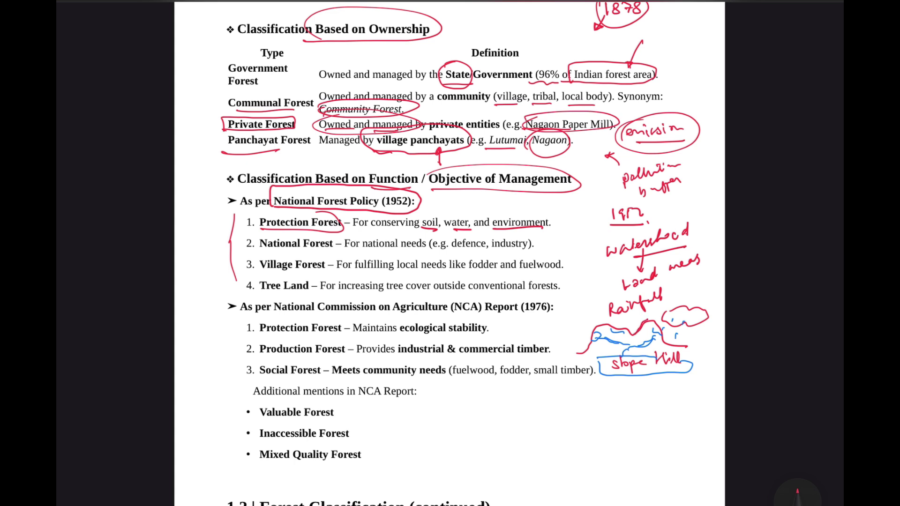
pyautogui.moveTo(629, 341); pyautogui.dragTo(640, 336)
# Write 'mud' above the hill, loop the 'slope Hill' label, and draw green trees over the hill
pyautogui.moveTo(647, 321); pyautogui.dragTo(674, 295)
pyautogui.moveTo(598, 356)
pyautogui.mouseDown()
pyautogui.moveTo(696, 372)
pyautogui.moveTo(601, 379)
pyautogui.mouseUp()
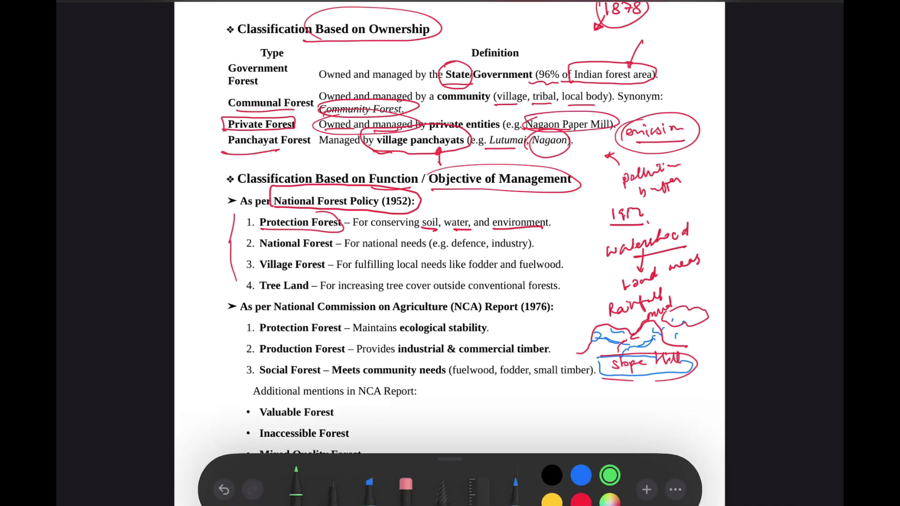
pyautogui.moveTo(614, 332)
pyautogui.mouseDown()
pyautogui.moveTo(614, 354)
pyautogui.moveTo(616, 326)
pyautogui.moveTo(630, 353)
pyautogui.moveTo(640, 326)
pyautogui.moveTo(646, 354)
pyautogui.moveTo(652, 327)
pyautogui.moveTo(662, 360)
pyautogui.moveTo(666, 326)
pyautogui.mouseUp()
pyautogui.moveTo(664, 327); pyautogui.dragTo(667, 339)
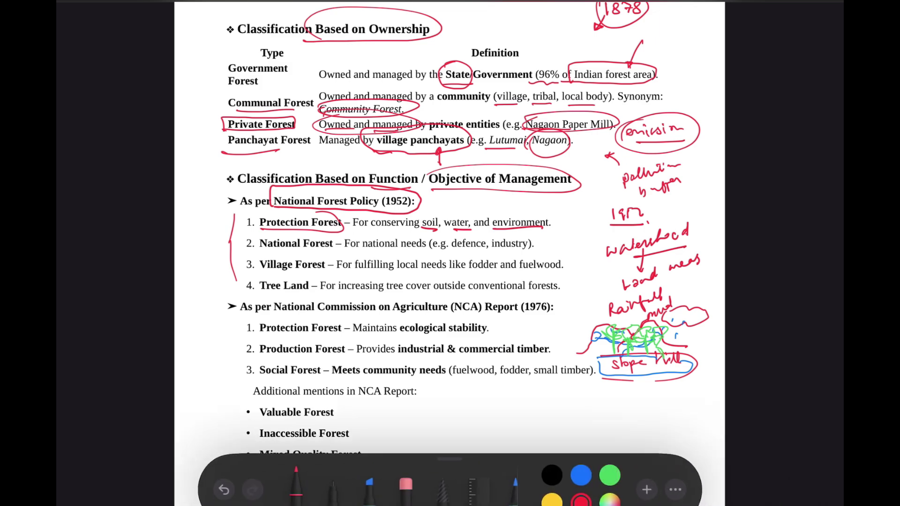
# Underline Conservation Reserve and Government-owned, and write 'migratory birds' beside New Legal Categories
pyautogui.moveTo(240, 256)
pyautogui.mouseDown()
pyautogui.moveTo(287, 255)
pyautogui.moveTo(267, 264)
pyautogui.mouseUp()
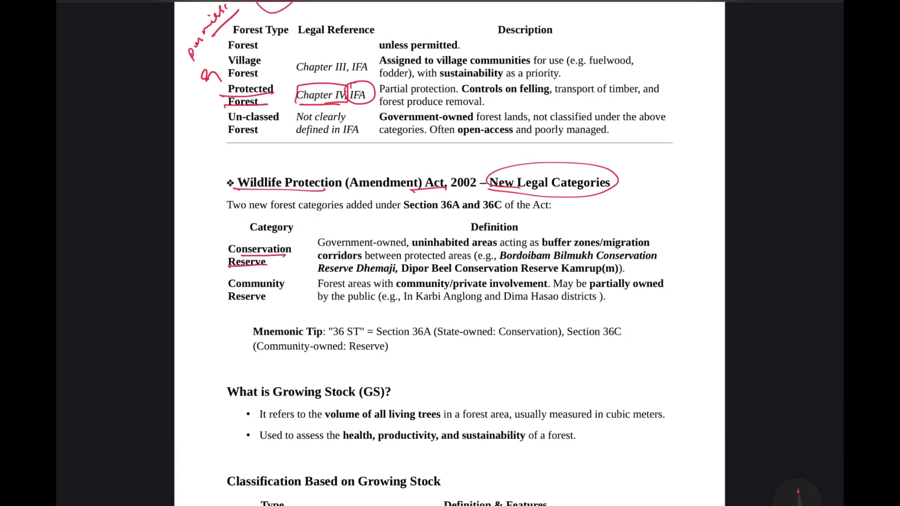
pyautogui.moveTo(342, 249)
pyautogui.mouseDown()
pyautogui.moveTo(498, 248)
pyautogui.moveTo(494, 235)
pyautogui.moveTo(412, 238)
pyautogui.mouseUp()
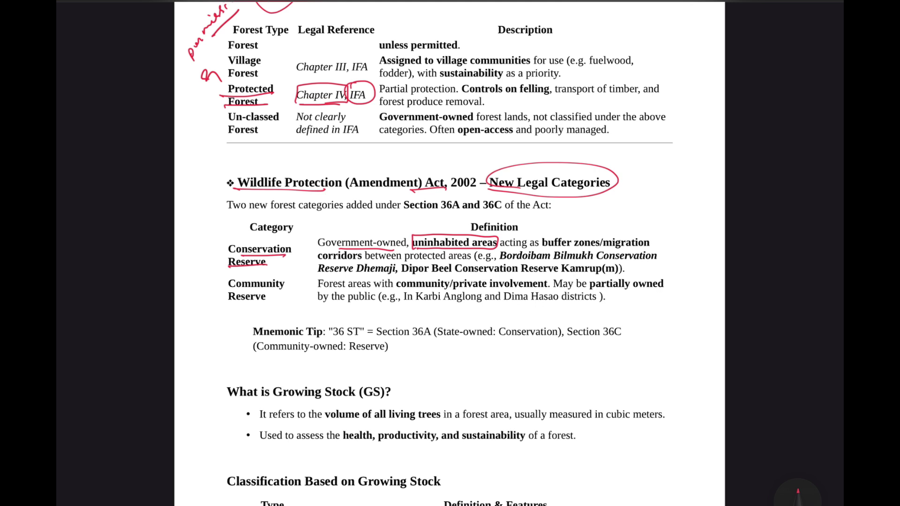
pyautogui.moveTo(621, 209)
pyautogui.mouseDown()
pyautogui.moveTo(659, 186)
pyautogui.moveTo(658, 196)
pyautogui.mouseUp()
pyautogui.moveTo(664, 187)
pyautogui.mouseDown()
pyautogui.moveTo(669, 196)
pyautogui.moveTo(673, 175)
pyautogui.mouseUp()
pyautogui.moveTo(647, 207)
pyautogui.mouseDown()
pyautogui.moveTo(648, 217)
pyautogui.moveTo(661, 207)
pyautogui.mouseUp()
pyautogui.moveTo(666, 210)
pyautogui.mouseDown()
pyautogui.moveTo(672, 196)
pyautogui.moveTo(675, 209)
pyautogui.mouseUp()
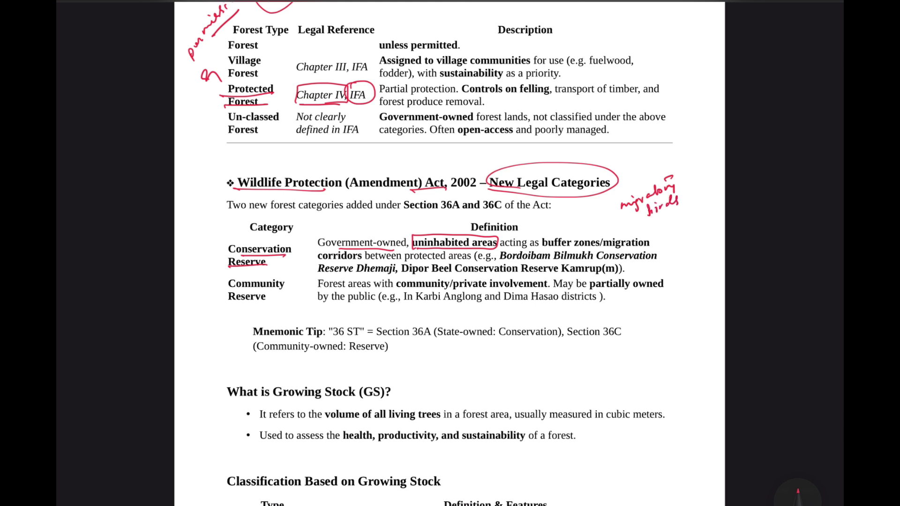
# Underline the reserve names Bordoibam, Dipor Beel and Kamrup(m)
pyautogui.moveTo(500, 261); pyautogui.dragTo(665, 261)
pyautogui.moveTo(345, 275); pyautogui.dragTo(440, 277)
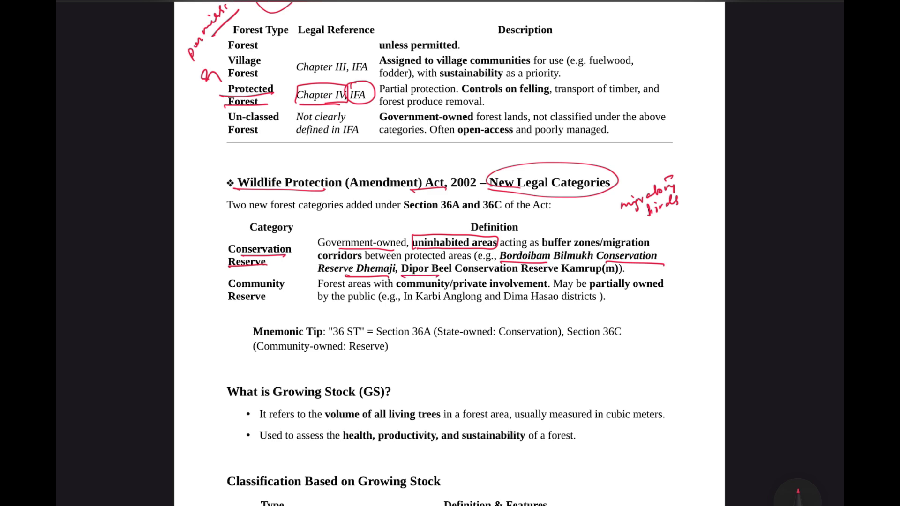
pyautogui.moveTo(569, 275); pyautogui.dragTo(613, 275)
pyautogui.scroll(-10, 450, 282)
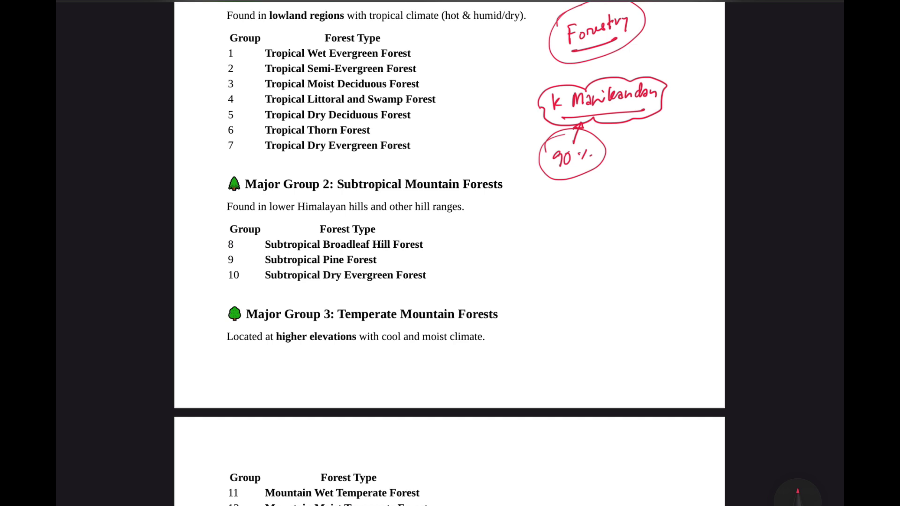
# Arrow the name note, brace the temperate-to-alpine groups, and circle 'FRO' with an arrow from 'DPO'
pyautogui.moveTo(662, 123)
pyautogui.mouseDown()
pyautogui.moveTo(651, 108)
pyautogui.moveTo(658, 112)
pyautogui.mouseUp()
pyautogui.scroll(-1, 797, 492)
pyautogui.scroll(-4, 798, 493)
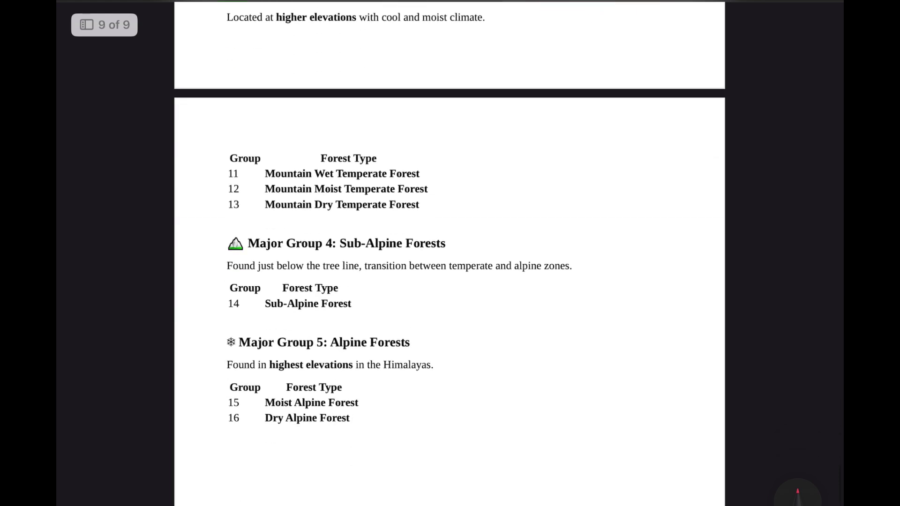
pyautogui.moveTo(517, 136); pyautogui.dragTo(516, 349)
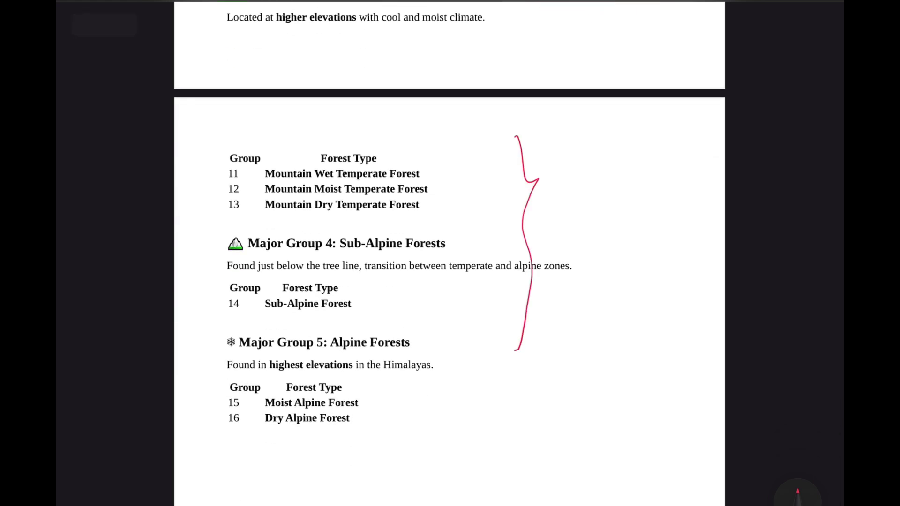
pyautogui.scroll(3, 798, 492)
pyautogui.scroll(2, 797, 492)
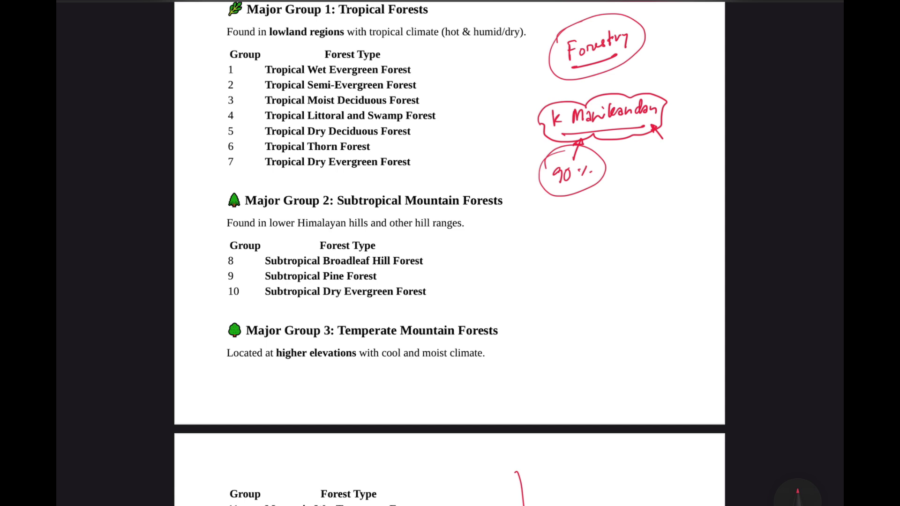
pyautogui.moveTo(584, 210); pyautogui.dragTo(586, 228)
pyautogui.moveTo(582, 211); pyautogui.dragTo(590, 216)
pyautogui.moveTo(595, 221)
pyautogui.mouseDown()
pyautogui.moveTo(607, 206)
pyautogui.moveTo(580, 191)
pyautogui.mouseUp()
pyautogui.moveTo(641, 184); pyautogui.dragTo(624, 195)
pyautogui.moveTo(654, 165)
pyautogui.mouseDown()
pyautogui.moveTo(657, 176)
pyautogui.moveTo(677, 161)
pyautogui.moveTo(684, 178)
pyautogui.mouseUp()
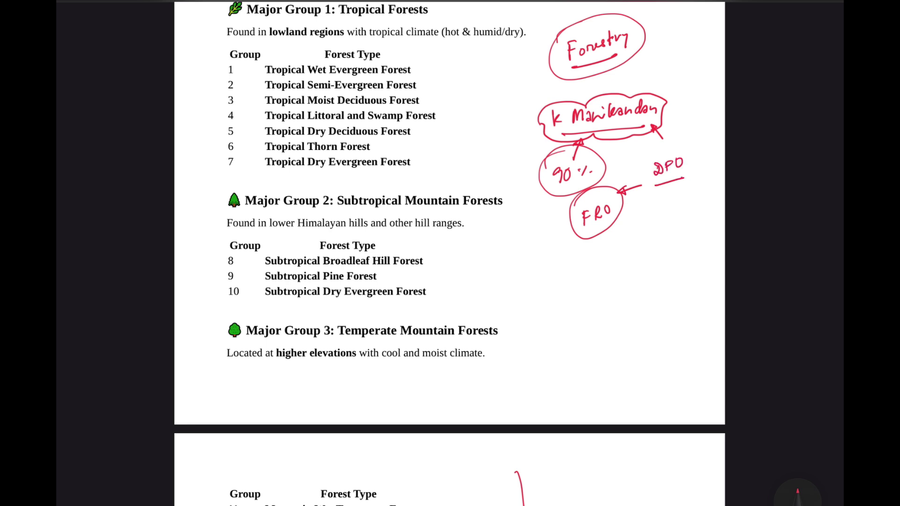